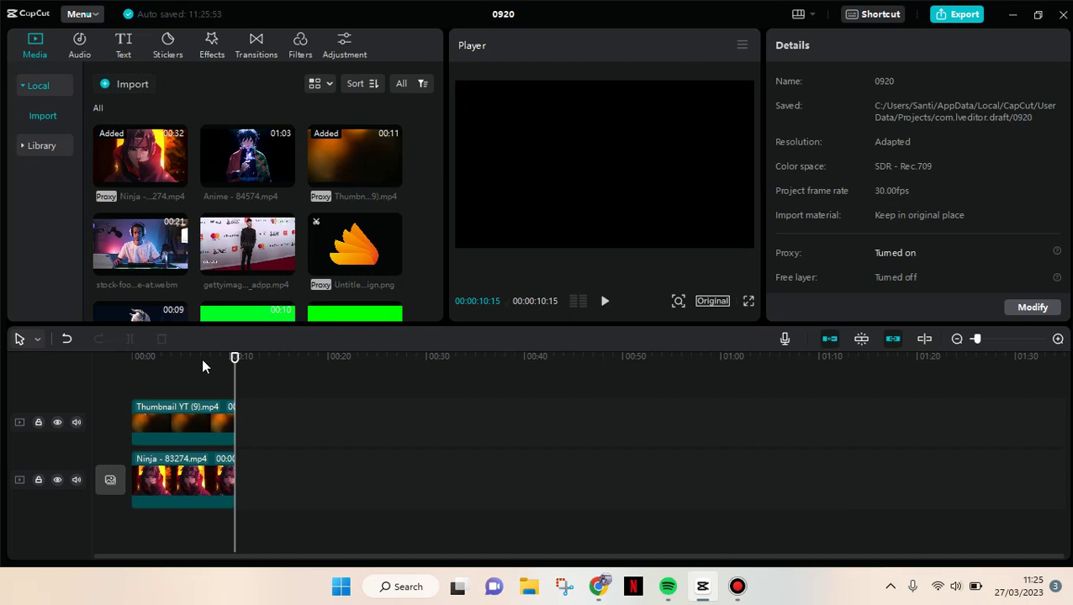
Preview frames of the Ninja anime clip, then return the playhead to 0:00.
{"action": "mouse_move", "coordinate": [235, 355]}
{"action": "left_mouse_down"}
{"action": "mouse_move", "coordinate": [168, 355]}
{"action": "mouse_move", "coordinate": [229, 367]}
{"action": "left_mouse_up"}
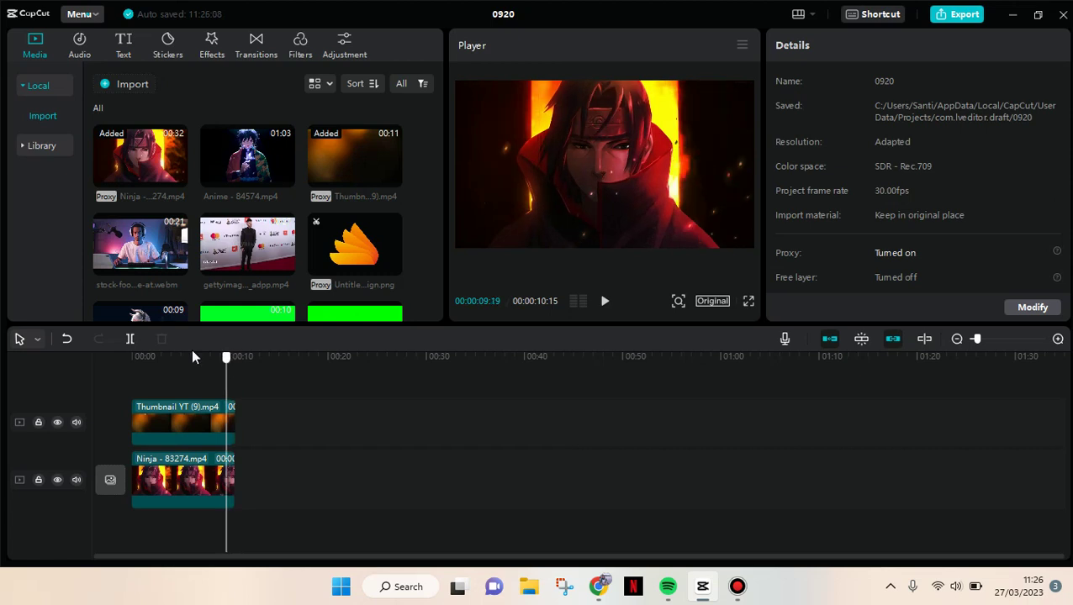
{"action": "left_click", "coordinate": [146, 354]}
{"action": "key", "text": "Home"}
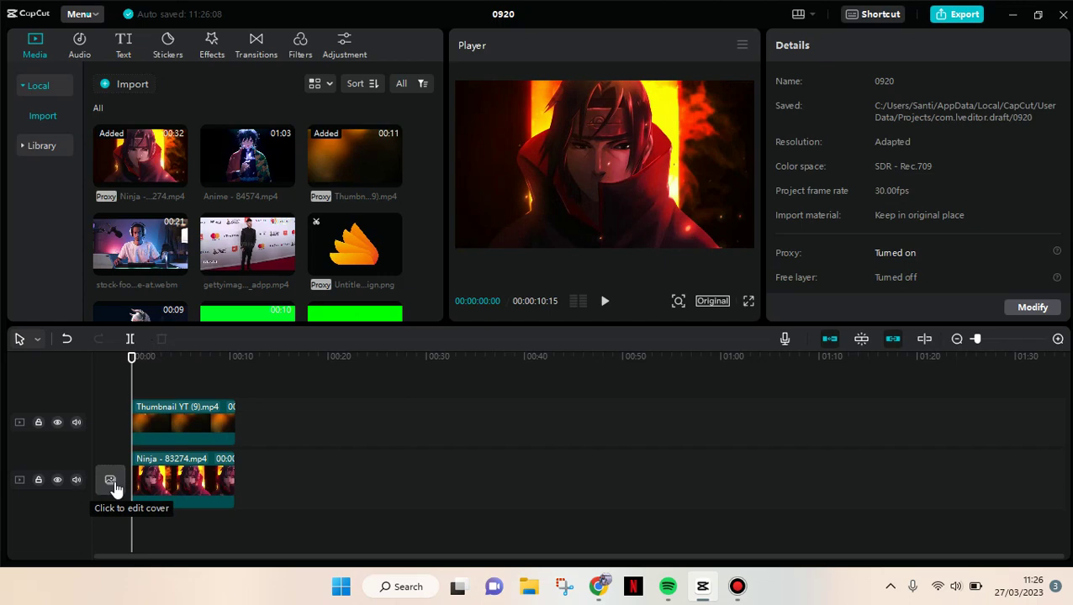
{"action": "left_click", "coordinate": [111, 481]}
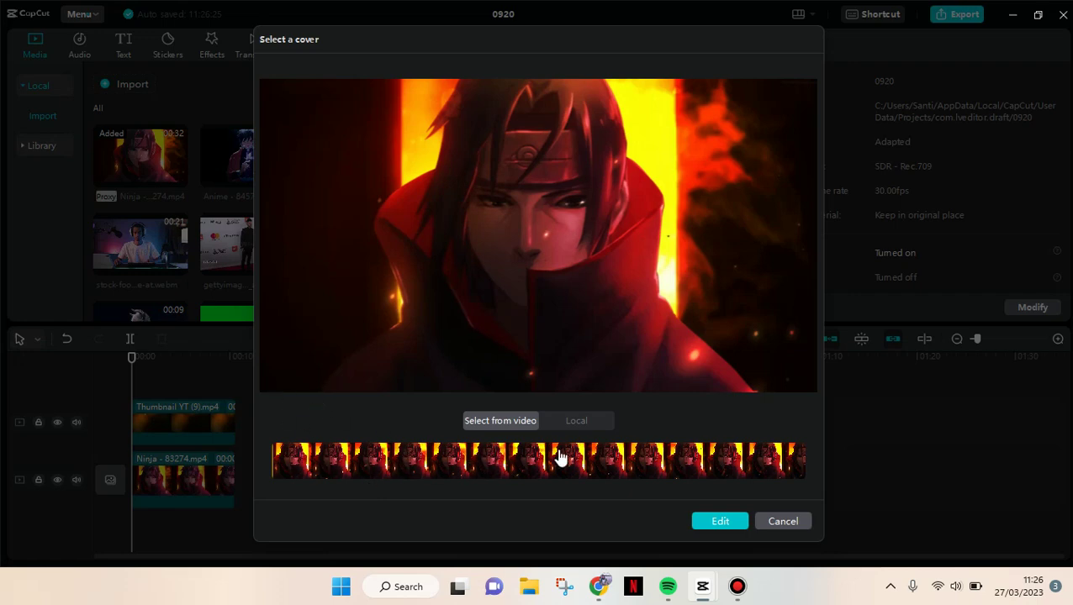
{"action": "left_click", "coordinate": [576, 423]}
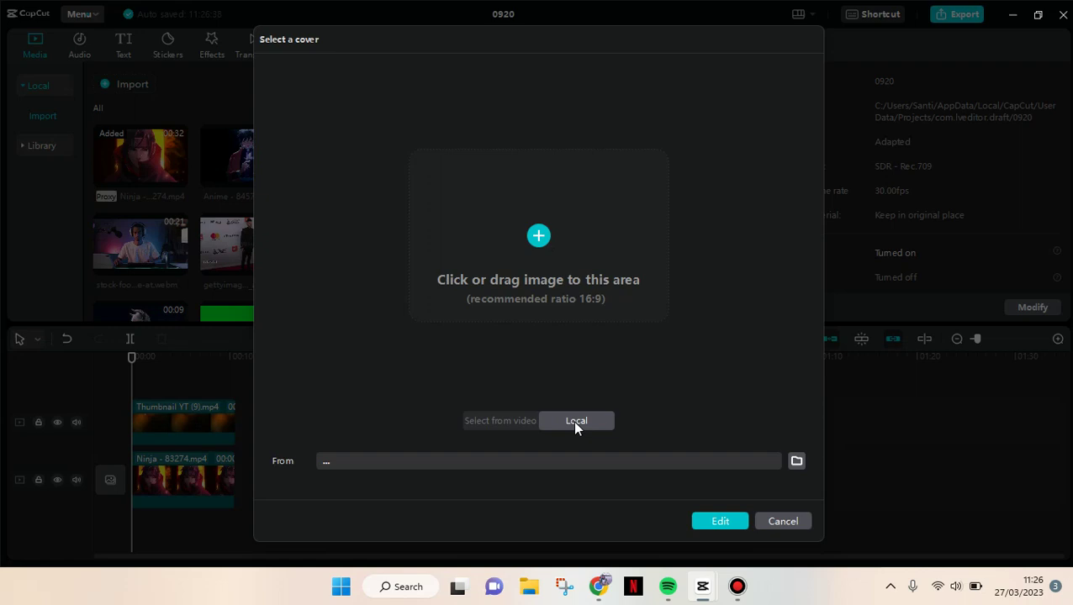
{"action": "left_click", "coordinate": [512, 417]}
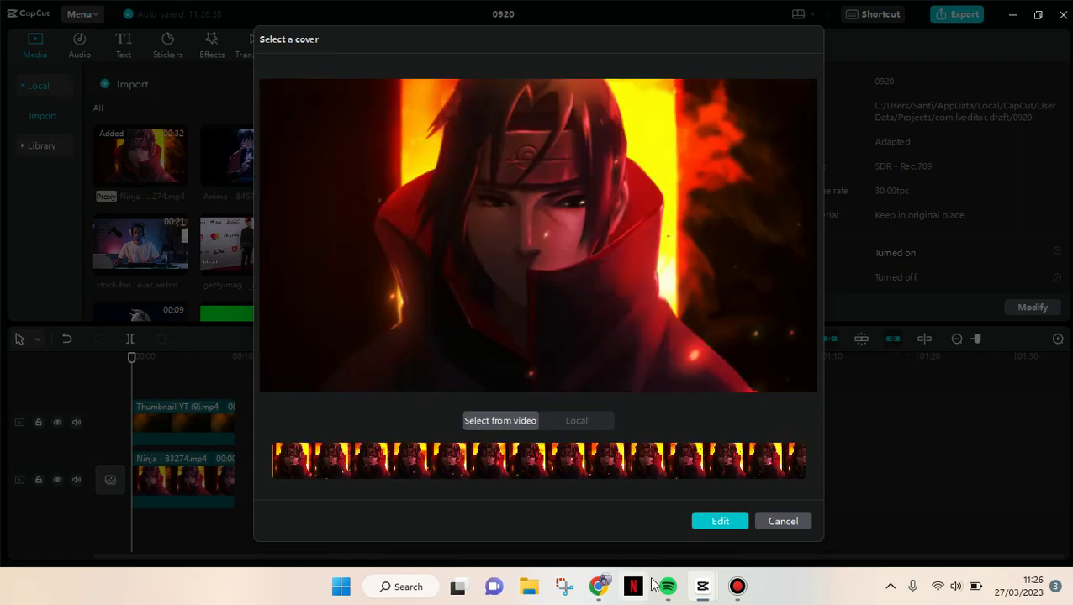
Start designing the cover from the Ninja frame and apply the Iceland Vlog template.
{"action": "left_click", "coordinate": [697, 524]}
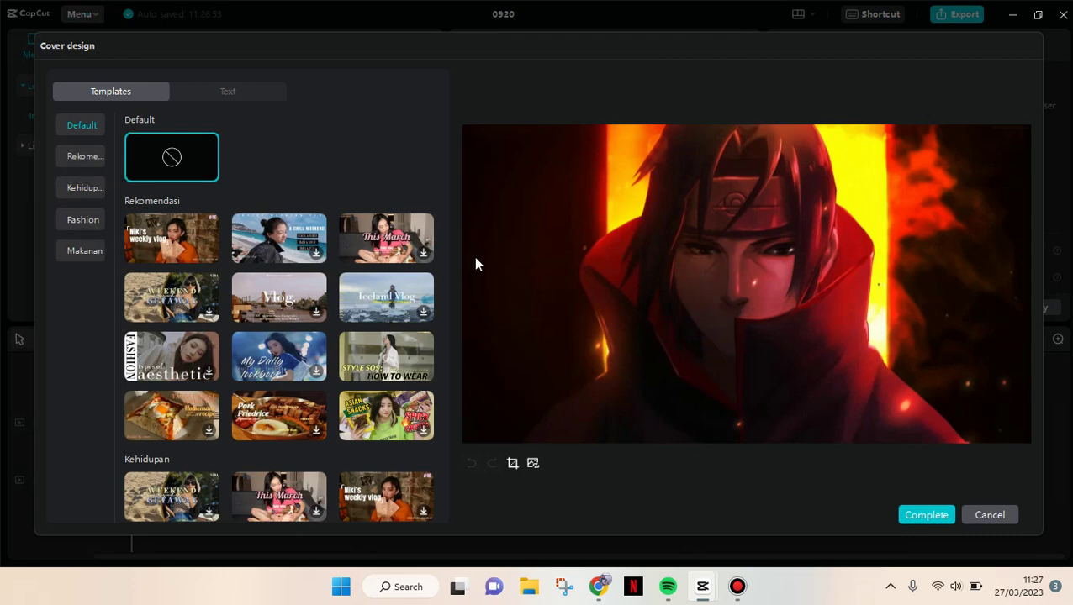
{"action": "mouse_move", "coordinate": [444, 204]}
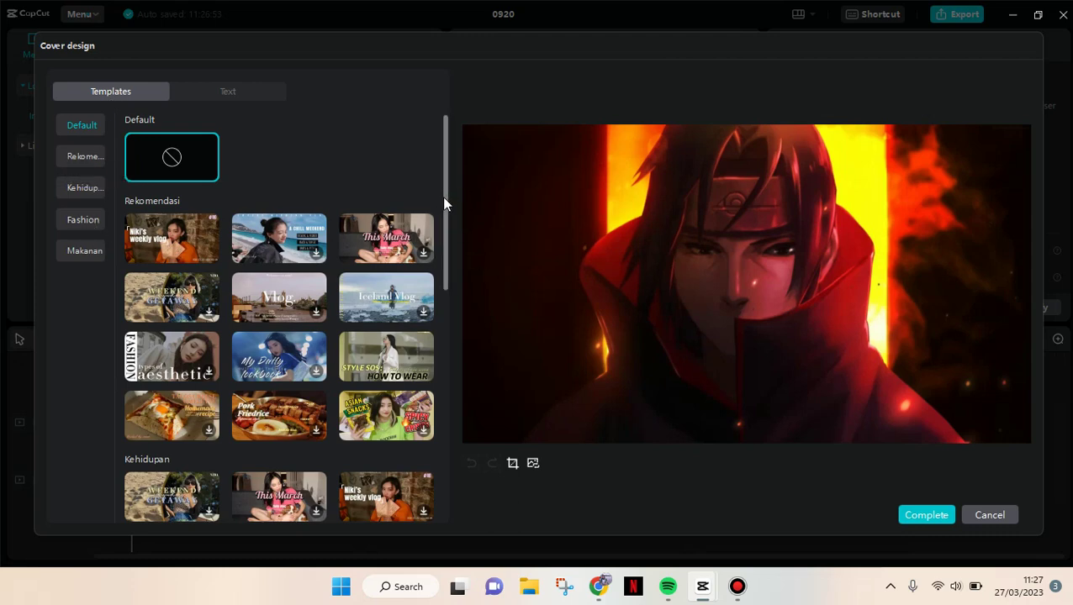
{"action": "mouse_move", "coordinate": [443, 203]}
{"action": "left_mouse_down"}
{"action": "mouse_move", "coordinate": [442, 429]}
{"action": "mouse_move", "coordinate": [446, 282]}
{"action": "left_mouse_up"}
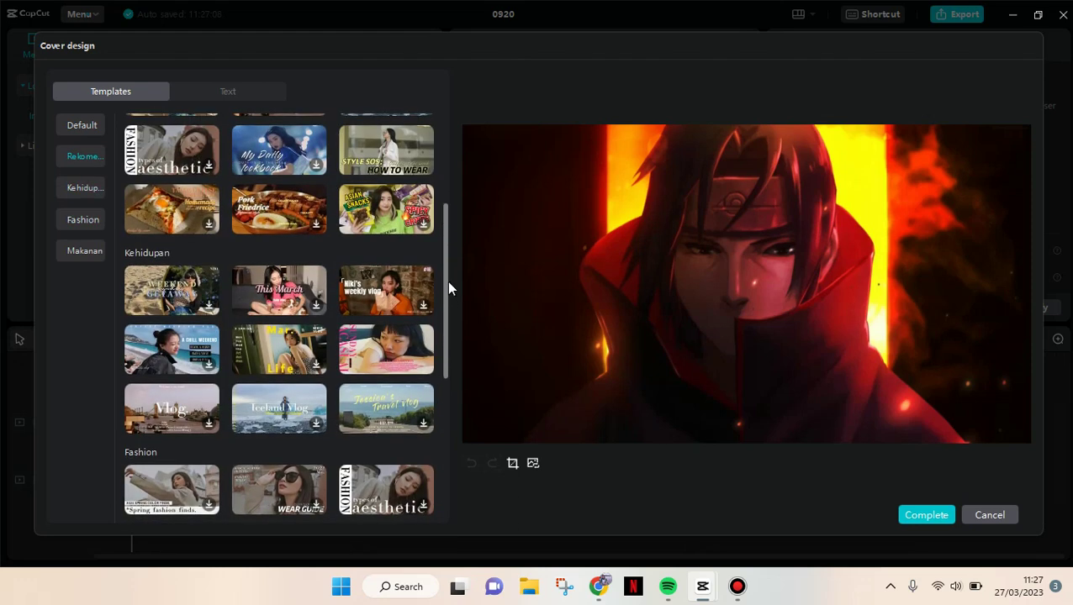
{"action": "mouse_move", "coordinate": [446, 280]}
{"action": "left_mouse_down"}
{"action": "mouse_move", "coordinate": [463, 244]}
{"action": "mouse_move", "coordinate": [458, 287]}
{"action": "left_mouse_up"}
{"action": "scroll", "coordinate": [459, 295], "scroll_direction": "down", "scroll_amount": 2}
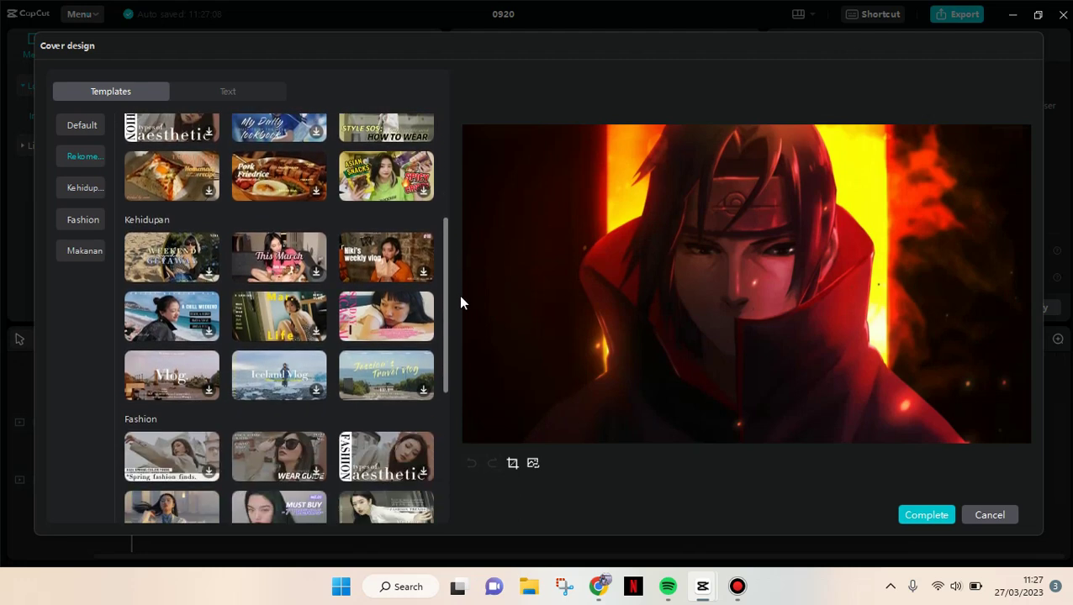
{"action": "left_click", "coordinate": [237, 373]}
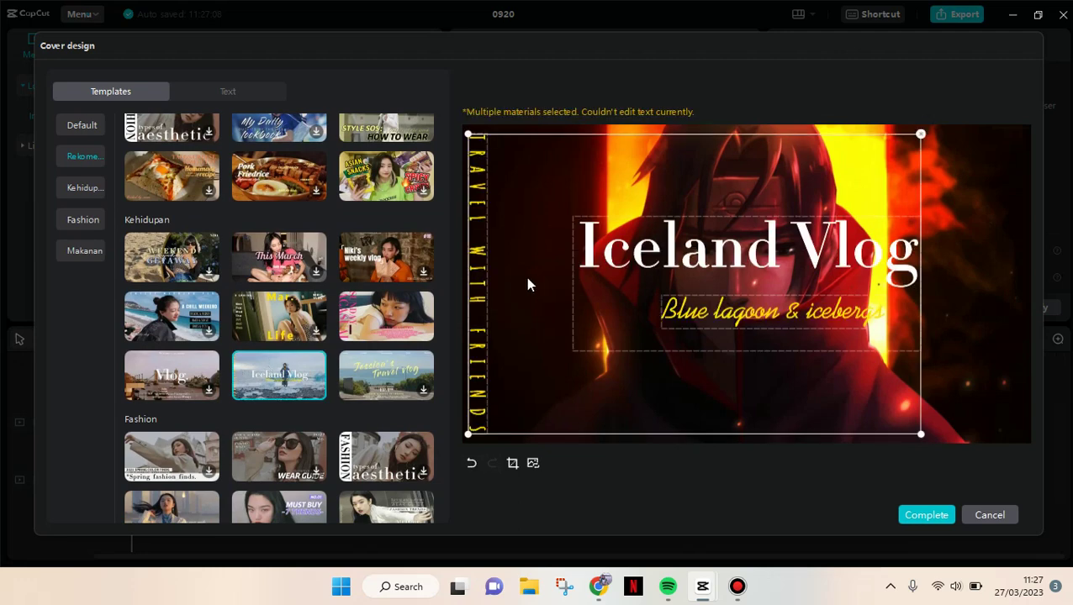
Replace the vertical TRAVEL WITH FRIENDS text with an uppercase 'EDIT WITH' credit line naming the editor.
{"action": "left_click", "coordinate": [473, 364]}
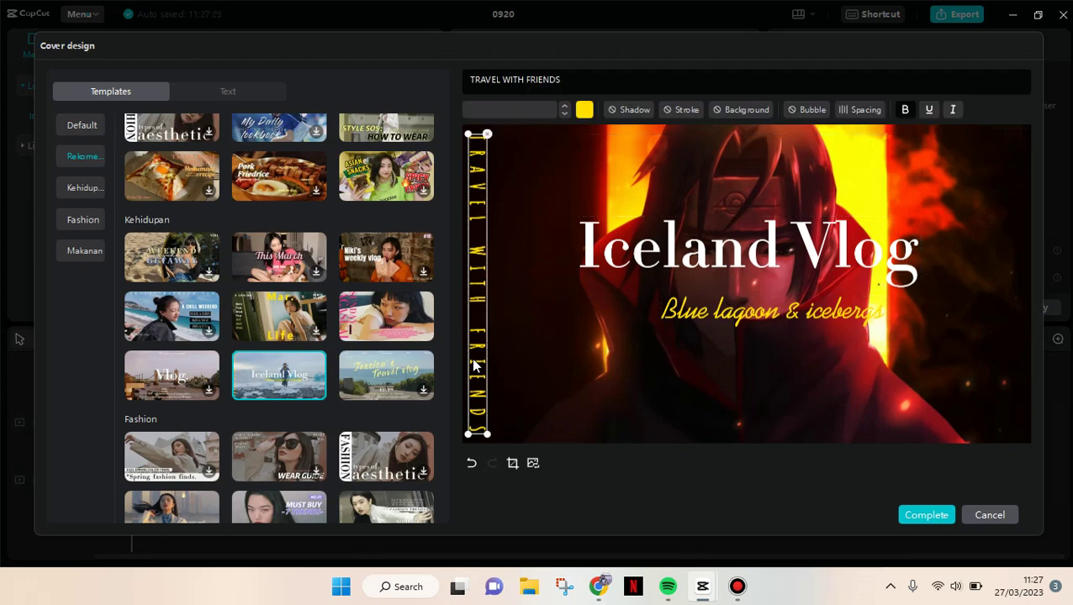
{"action": "double_click", "coordinate": [474, 205]}
{"action": "type", "text": "e"}
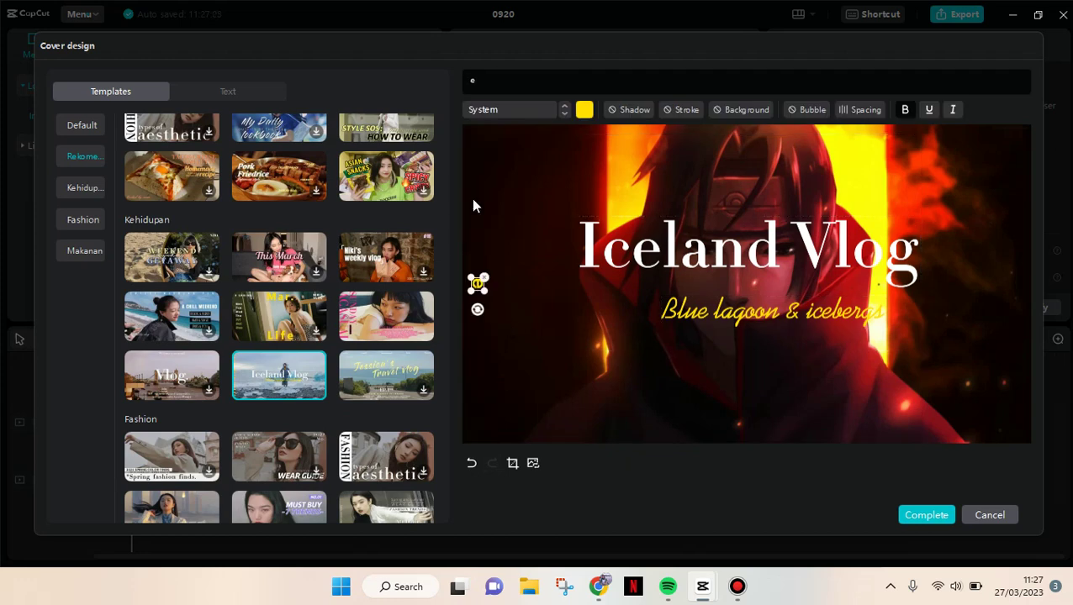
{"action": "type", "text": "dit"}
{"action": "key", "text": "ctrl+a"}
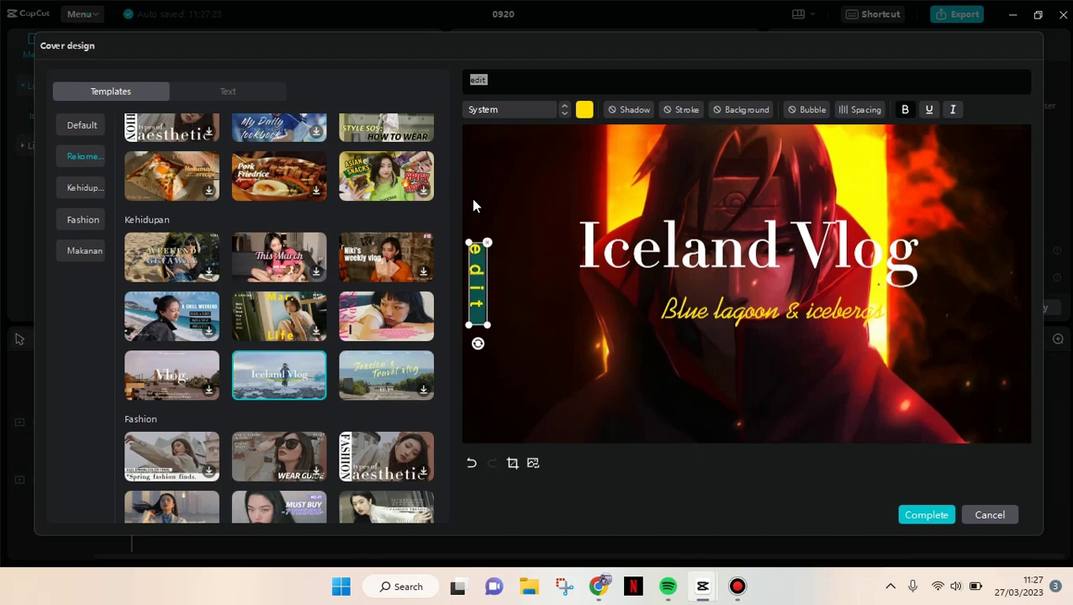
{"action": "type", "text": "EDIT WITH TO"}
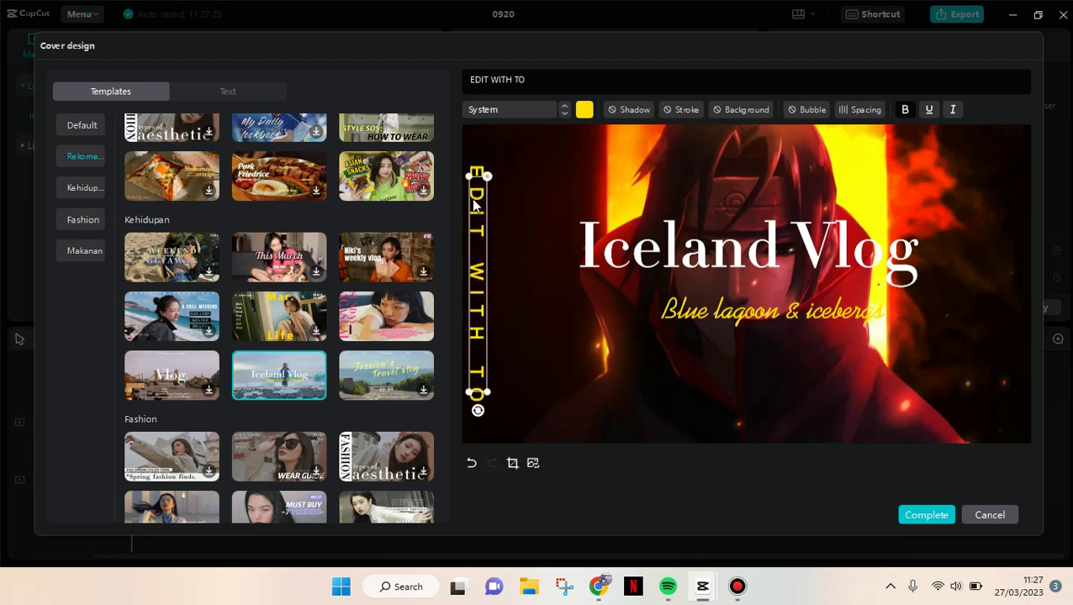
{"action": "type", "text": "NGBOS"}
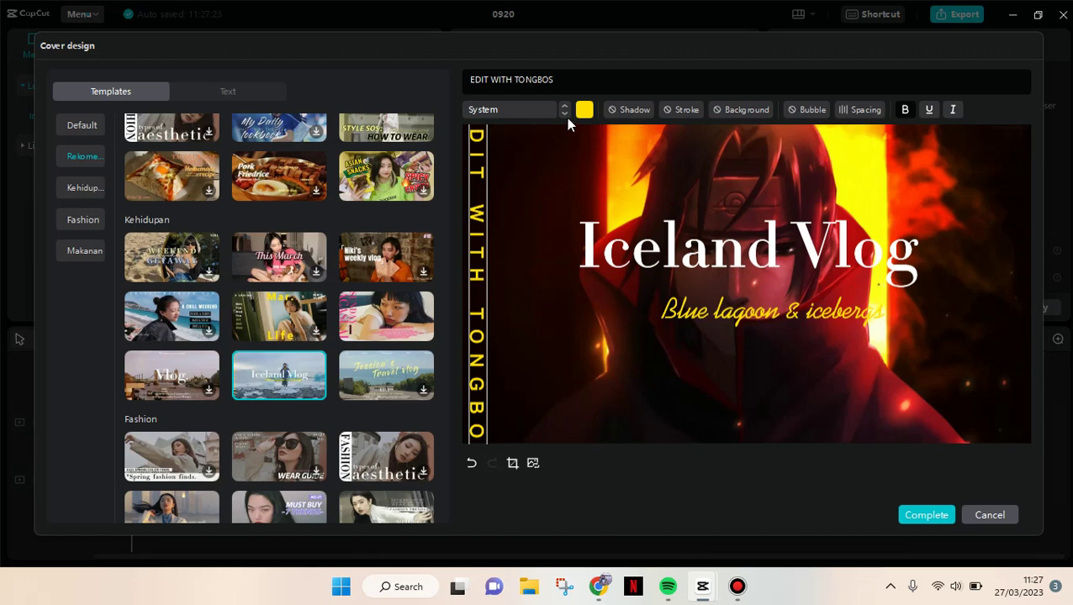
{"action": "left_click", "coordinate": [552, 226]}
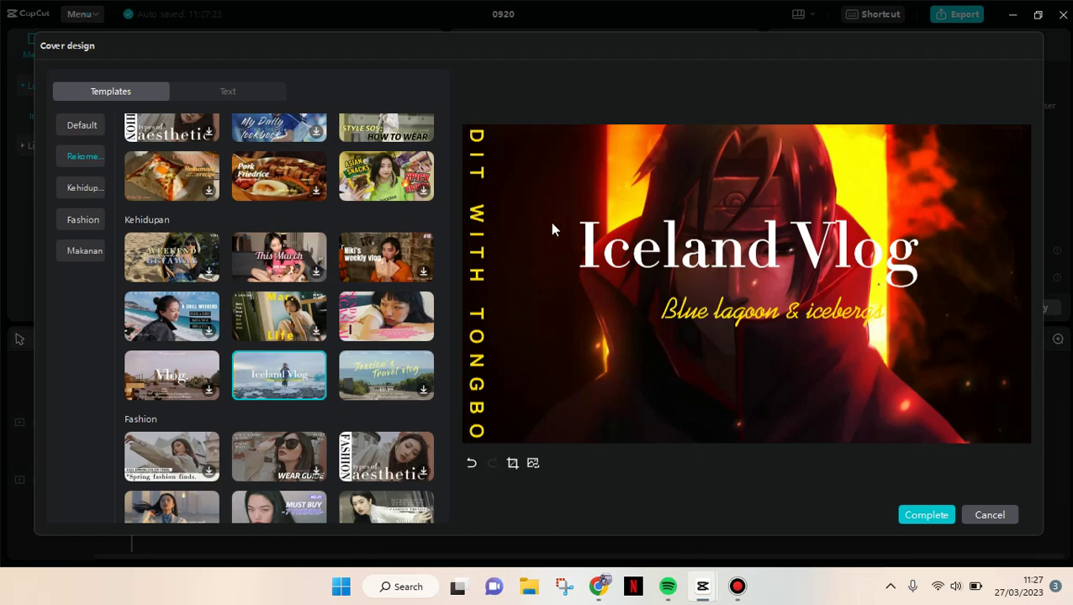
{"action": "left_click", "coordinate": [481, 239]}
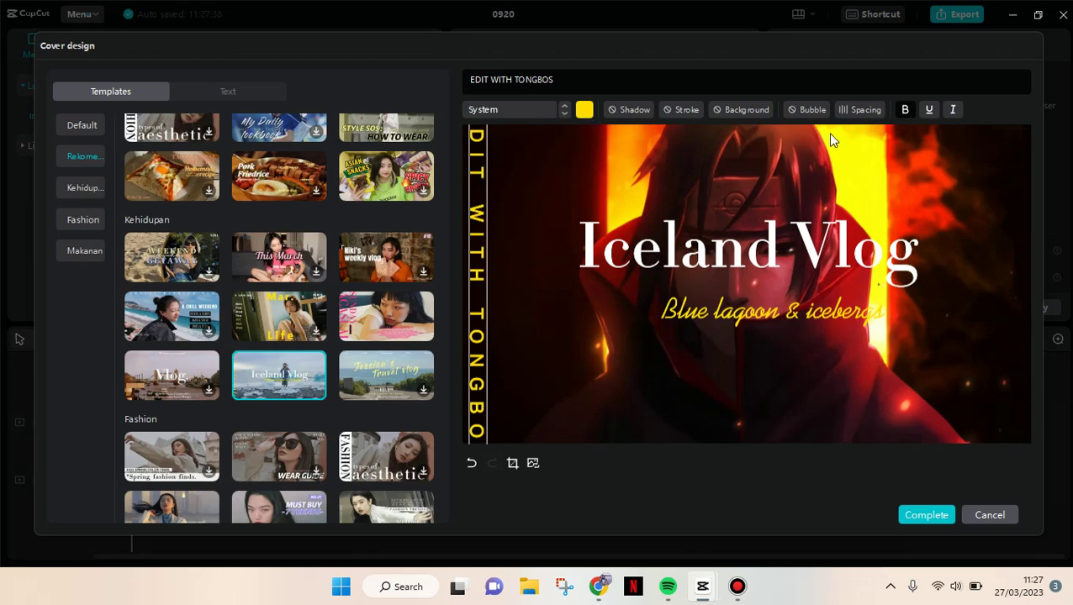
{"action": "left_click", "coordinate": [523, 308]}
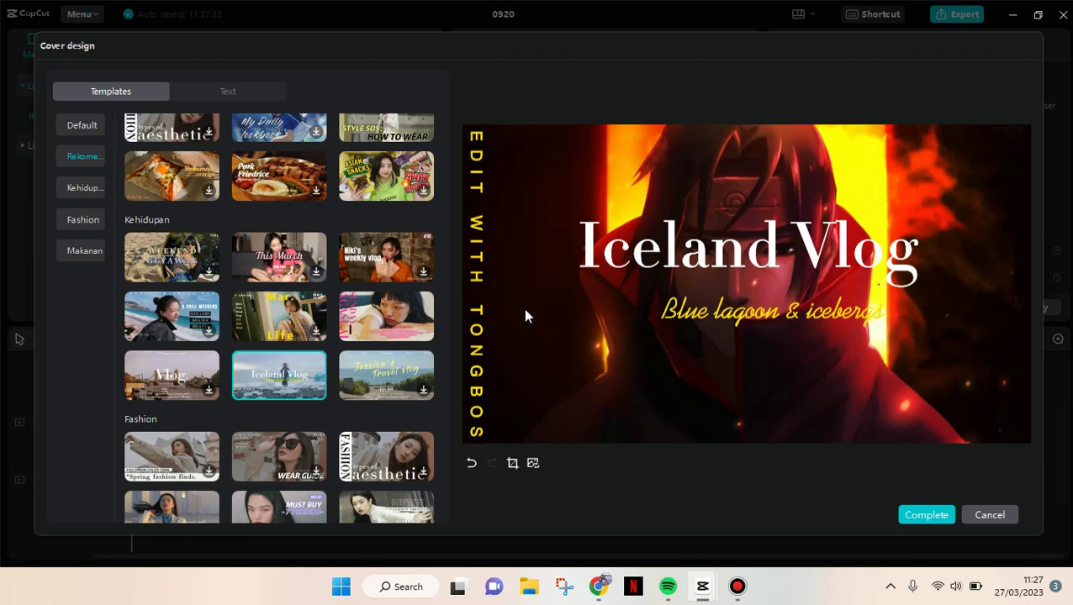
Replace the Iceland Vlog title with 'Thumbnail' and nudge it slightly higher.
{"action": "left_click", "coordinate": [652, 255]}
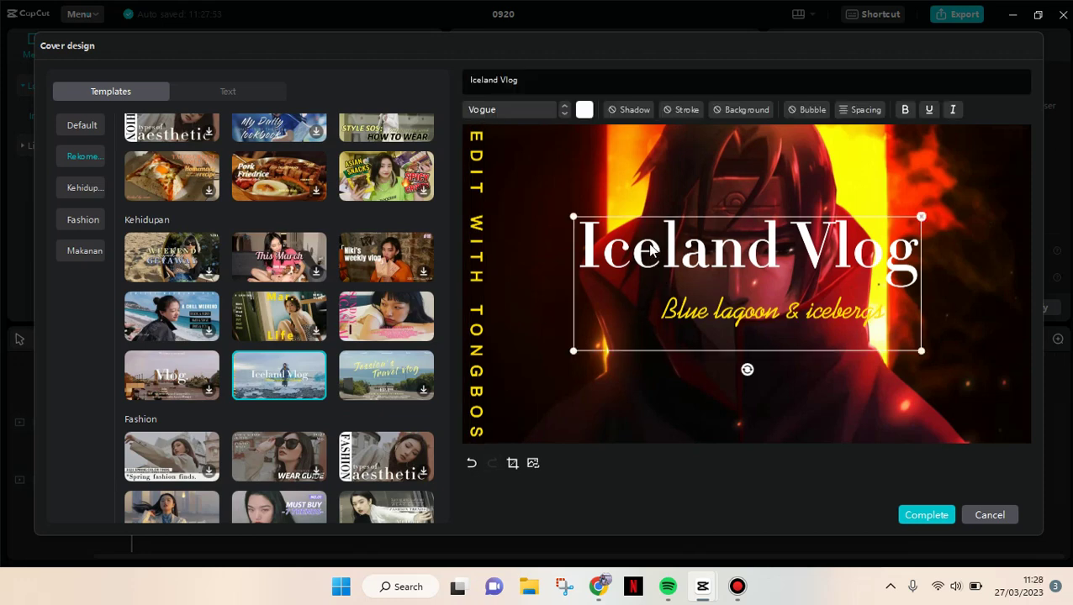
{"action": "left_click", "coordinate": [650, 249]}
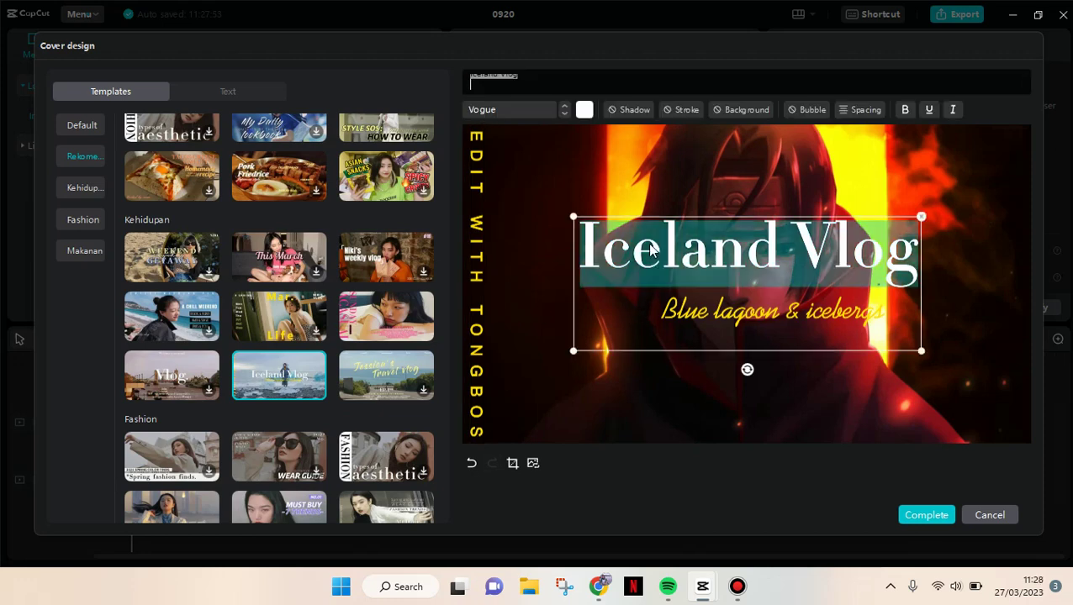
{"action": "key", "text": "BackSpace"}
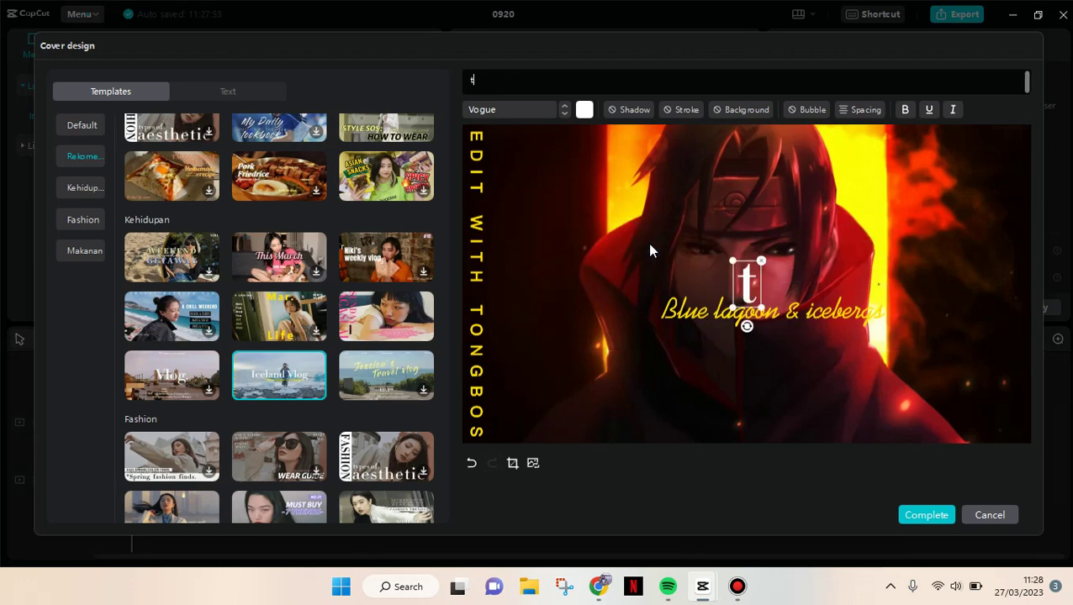
{"action": "type", "text": "Thumb"}
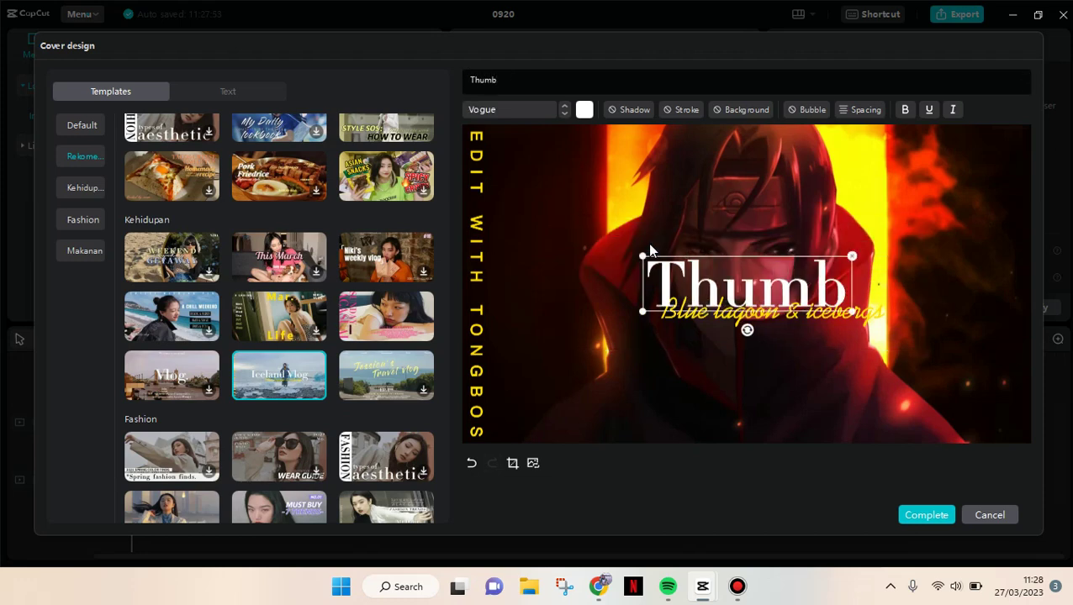
{"action": "type", "text": "nail"}
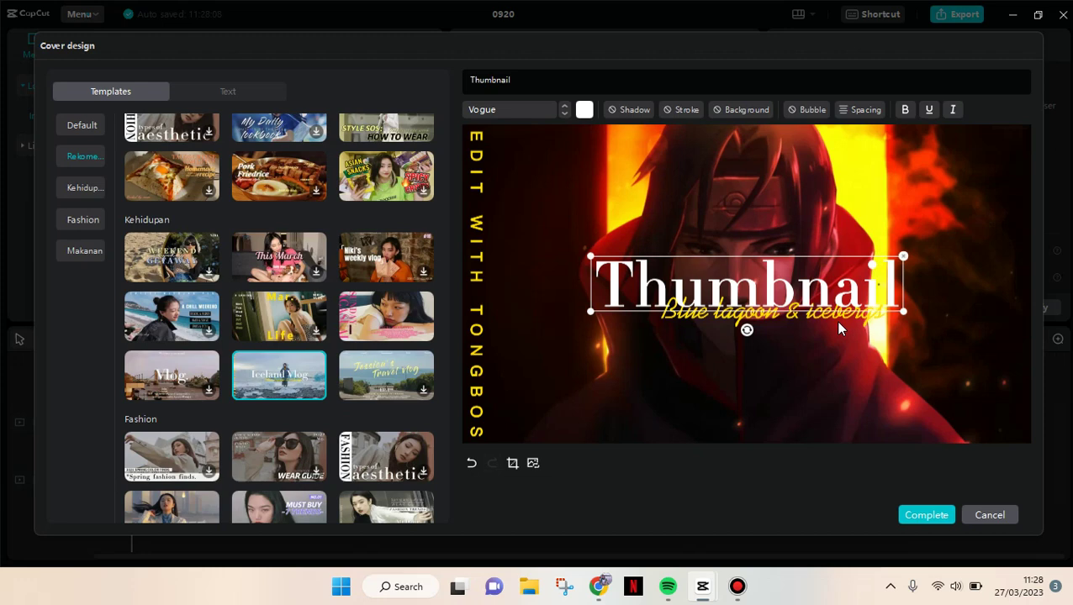
{"action": "left_click_drag", "start_coordinate": [836, 296], "coordinate": [835, 282]}
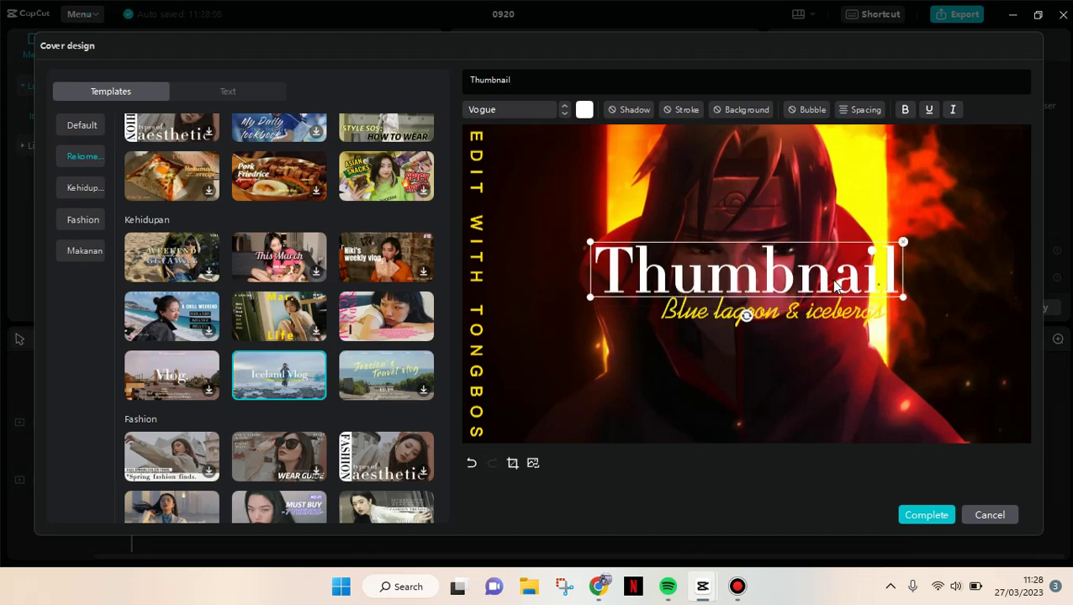
{"action": "left_click", "coordinate": [832, 314]}
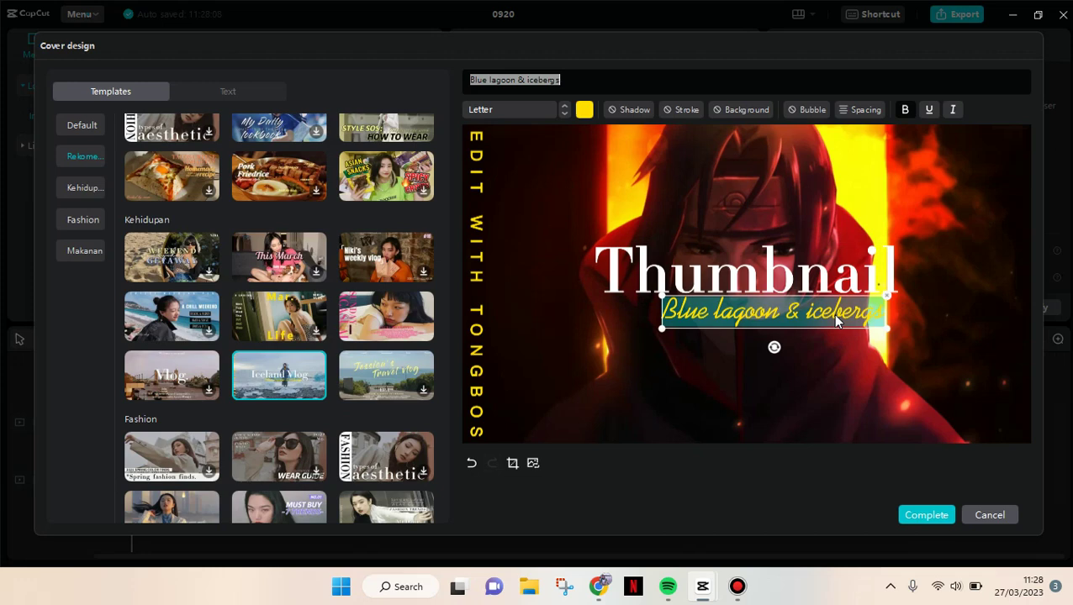
Set the yellow subtitle to 'Youtube Video' and confirm the cover design.
{"action": "type", "text": "Youtu"}
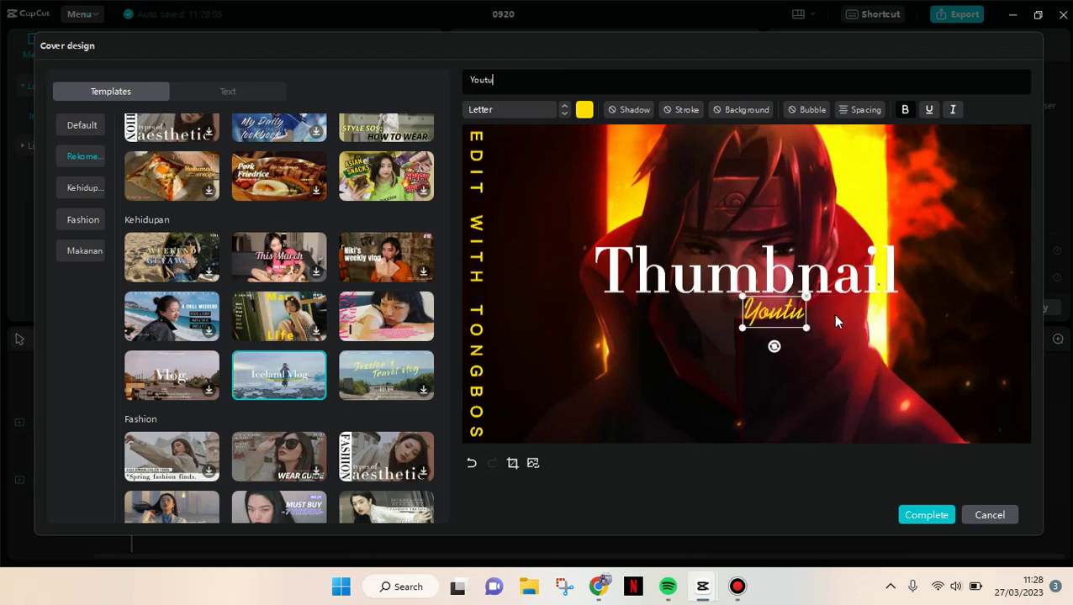
{"action": "type", "text": "be Video"}
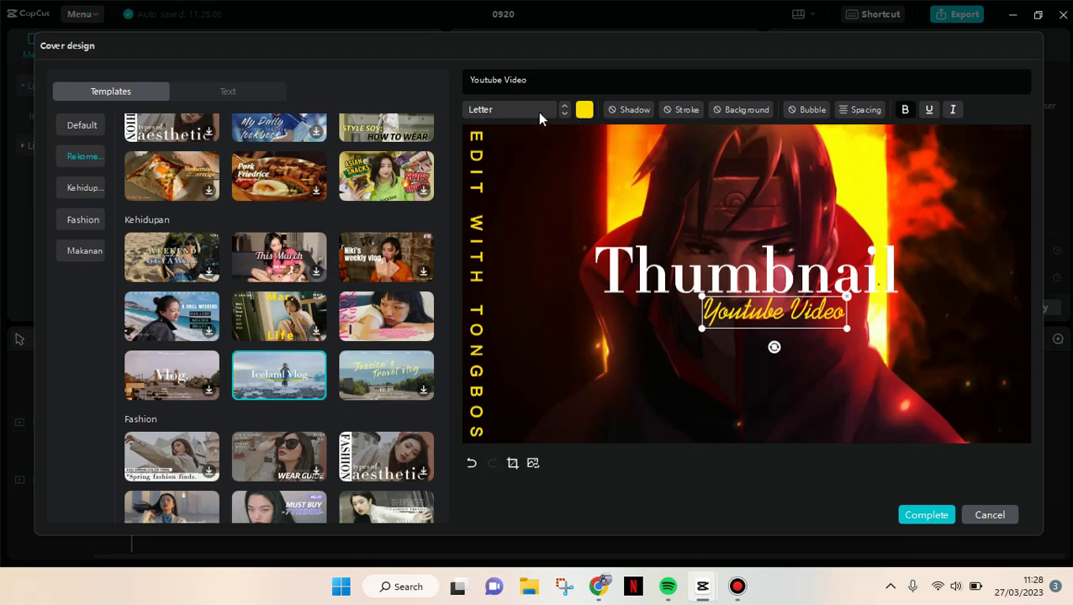
{"action": "left_click", "coordinate": [694, 287]}
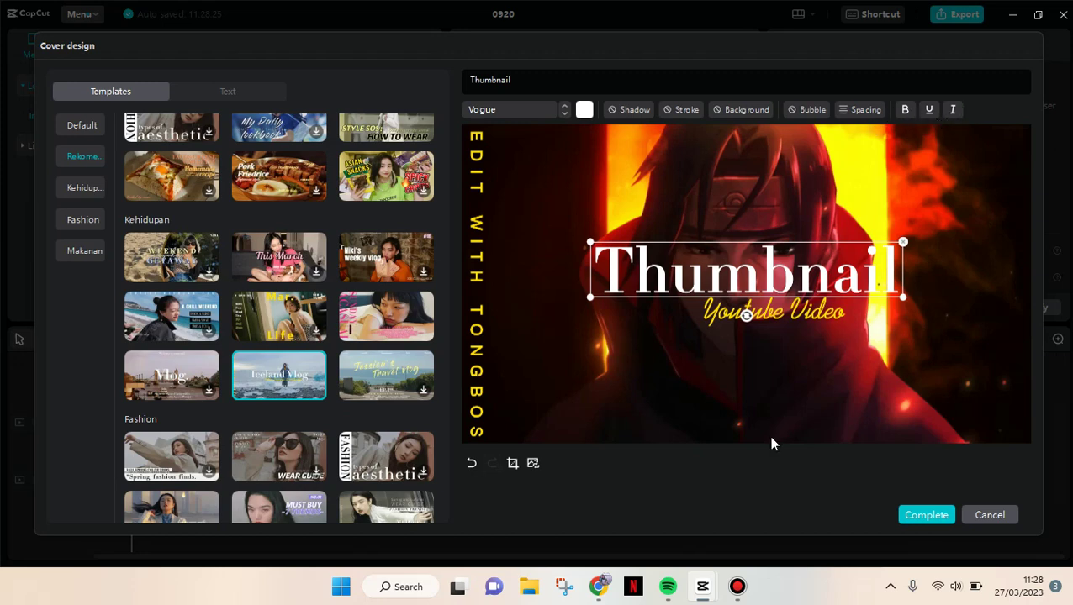
{"action": "left_click", "coordinate": [912, 515]}
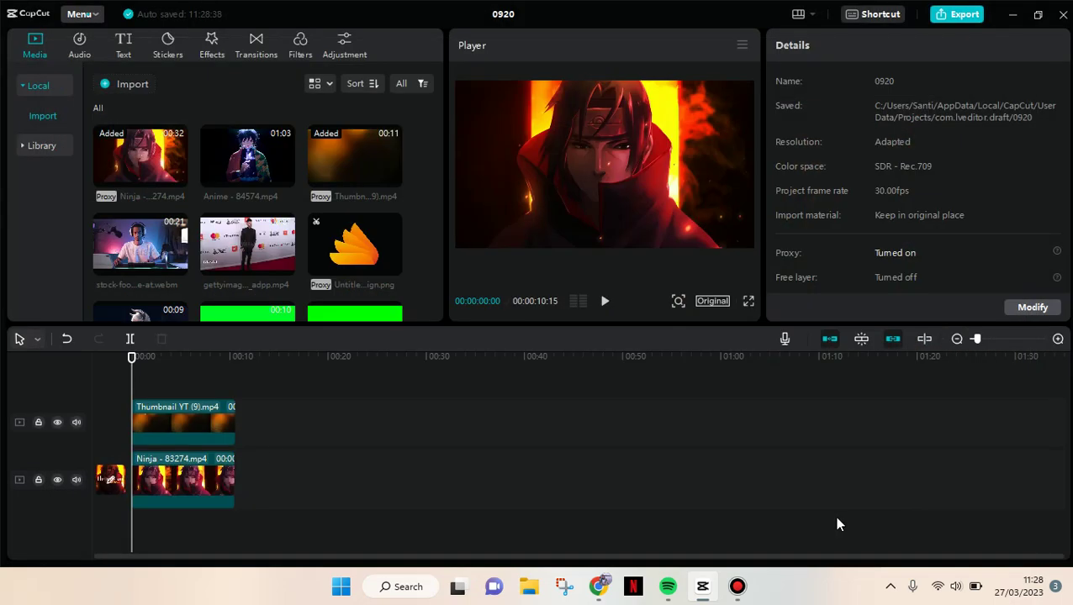